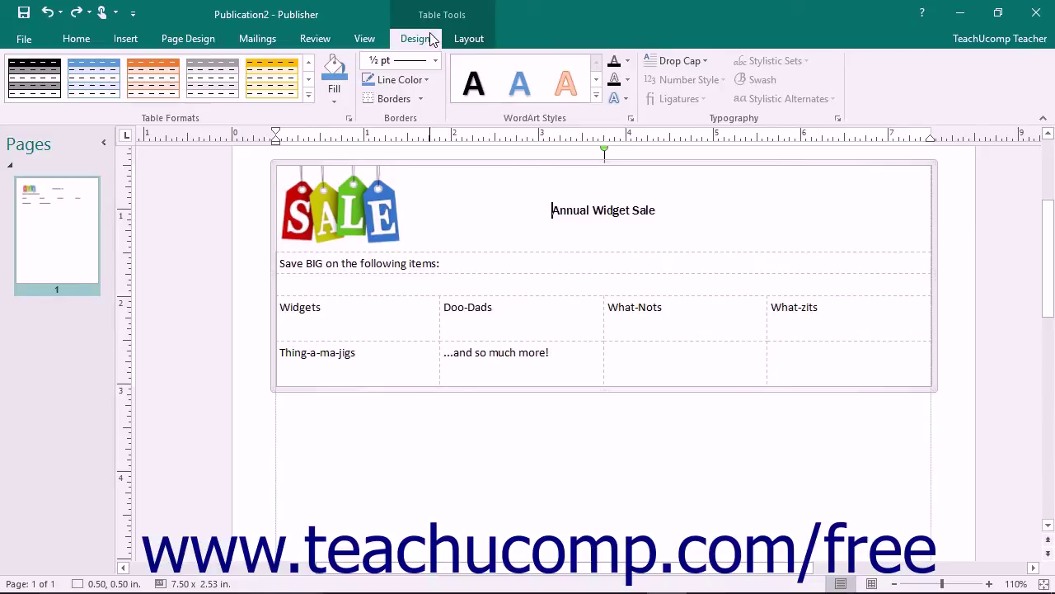
Scroll the Table Formats gallery to the next row of styles for the sale table.
click(305, 64)
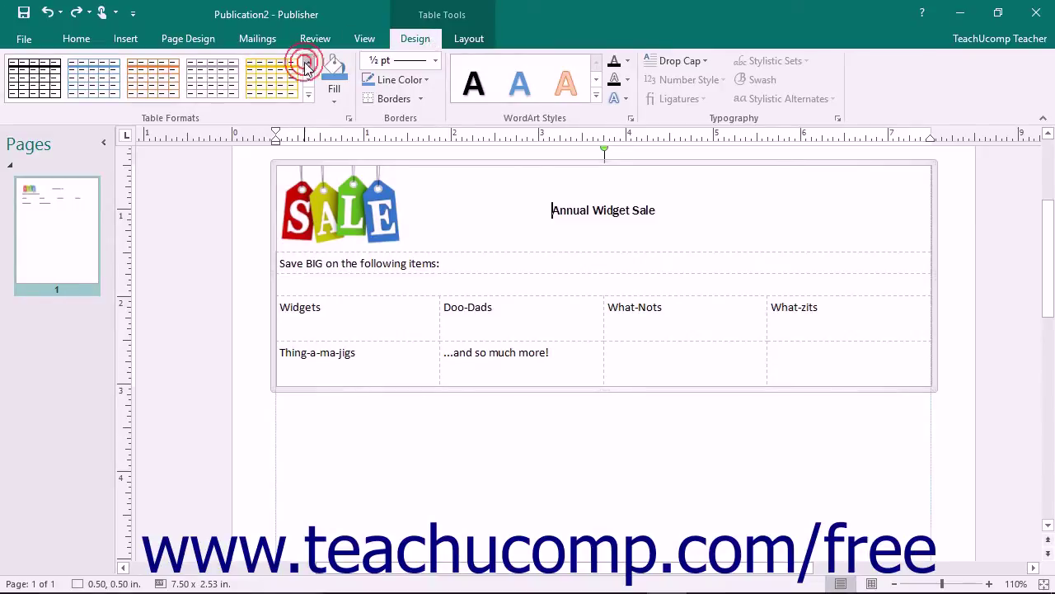
Apply the gold table format, undo it, then expand the full Table Formats gallery.
click(310, 80)
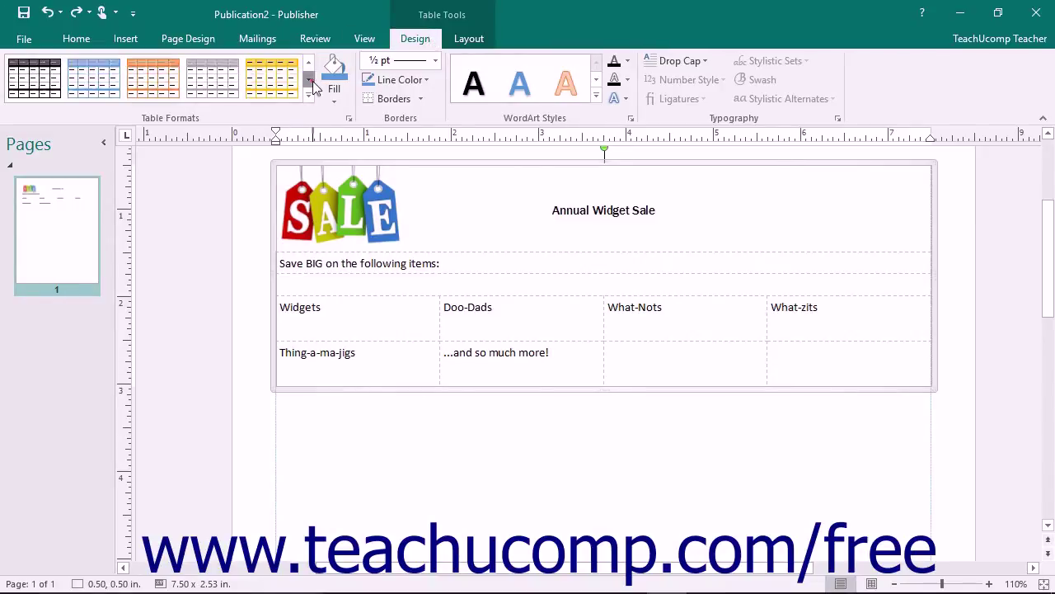
click(310, 80)
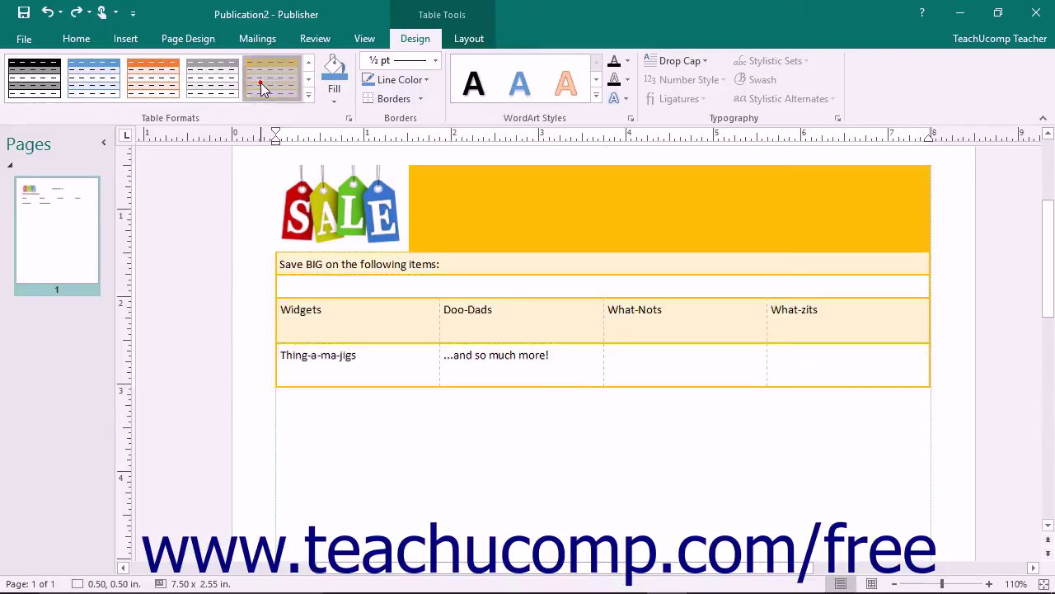
click(271, 78)
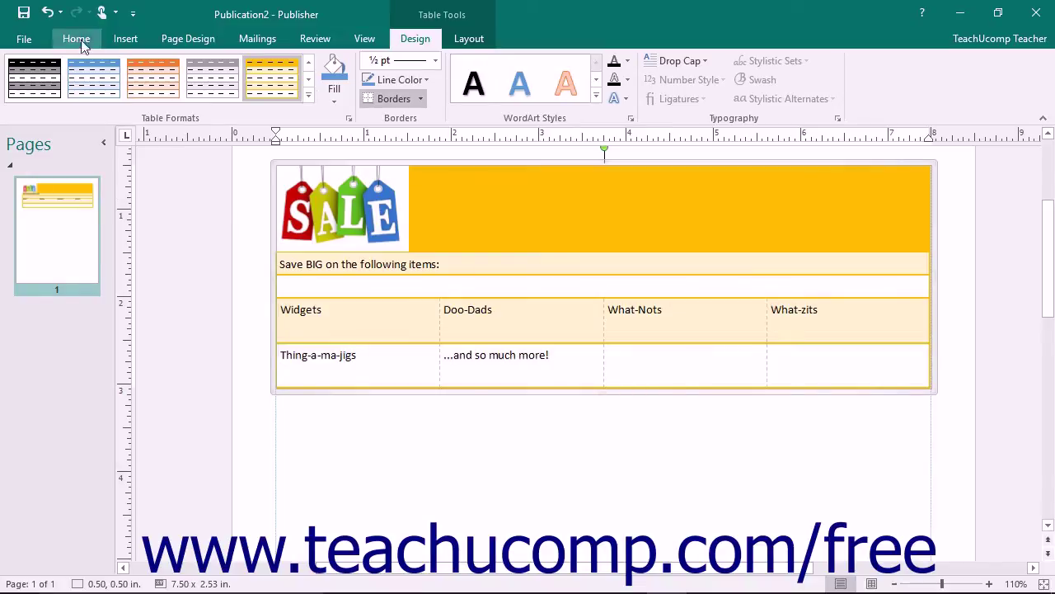
click(48, 12)
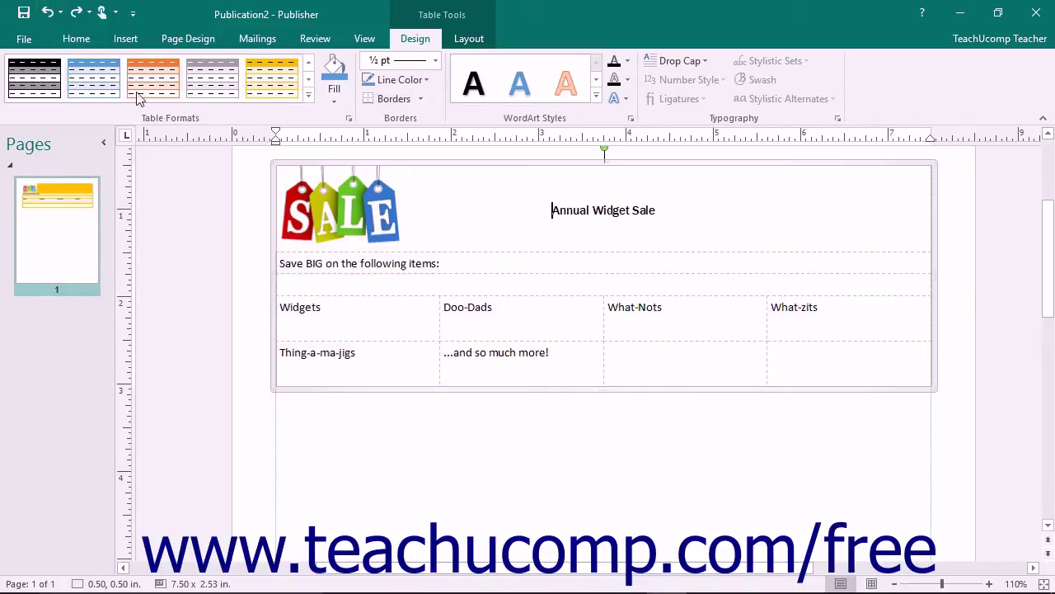
click(310, 98)
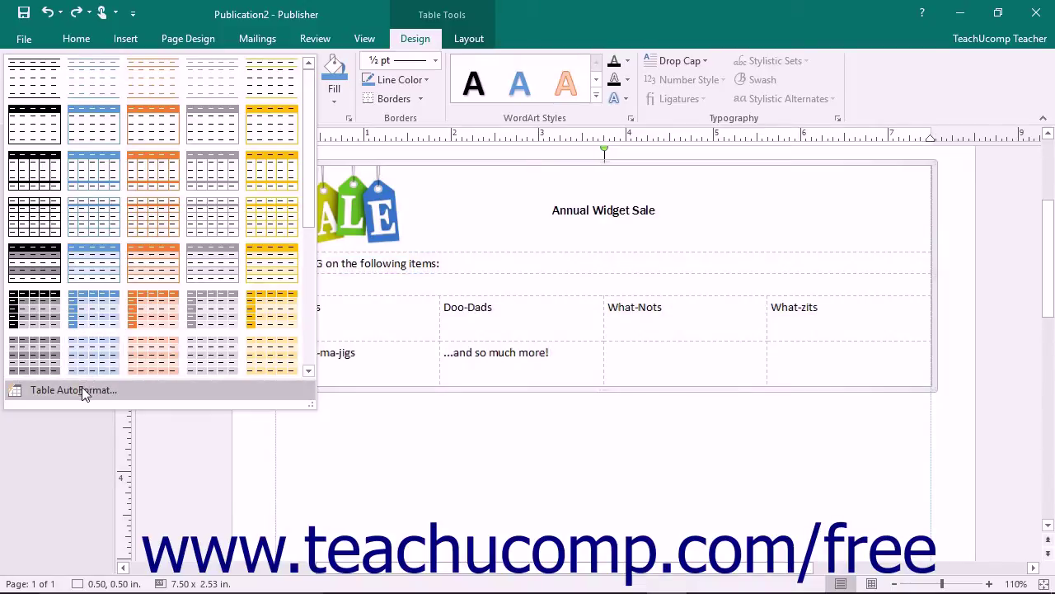
Apply Table Style 25 through Table AutoFormat with the Borders option unchecked.
click(81, 389)
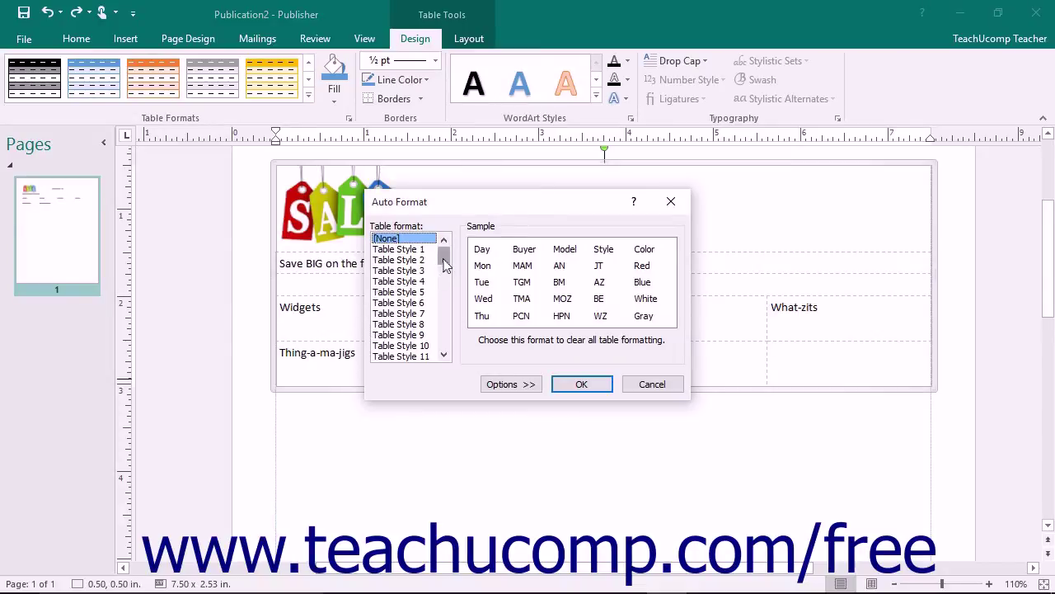
drag(444, 262, 445, 285)
click(429, 345)
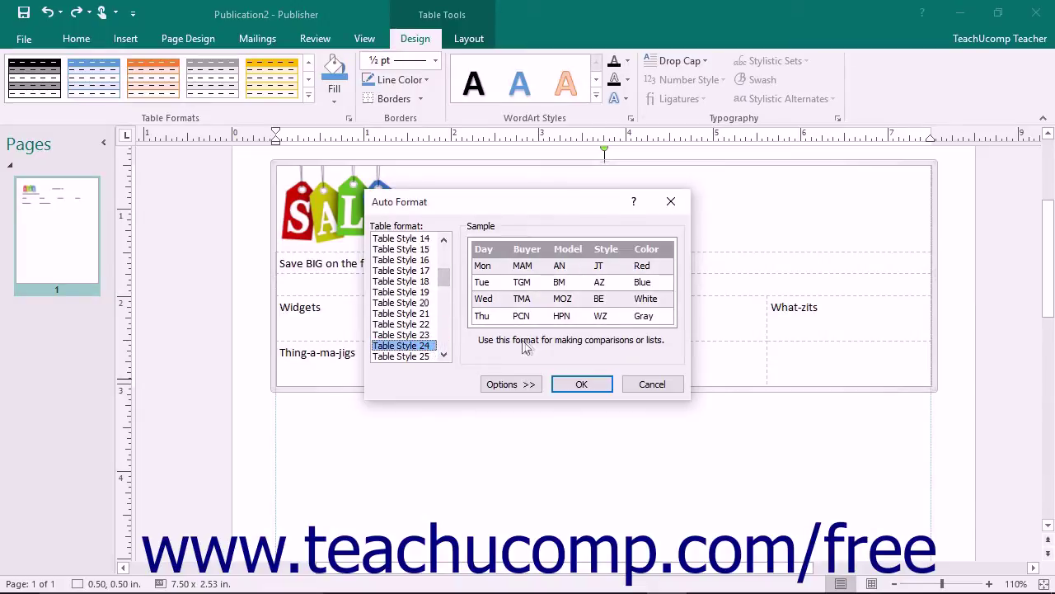
click(421, 357)
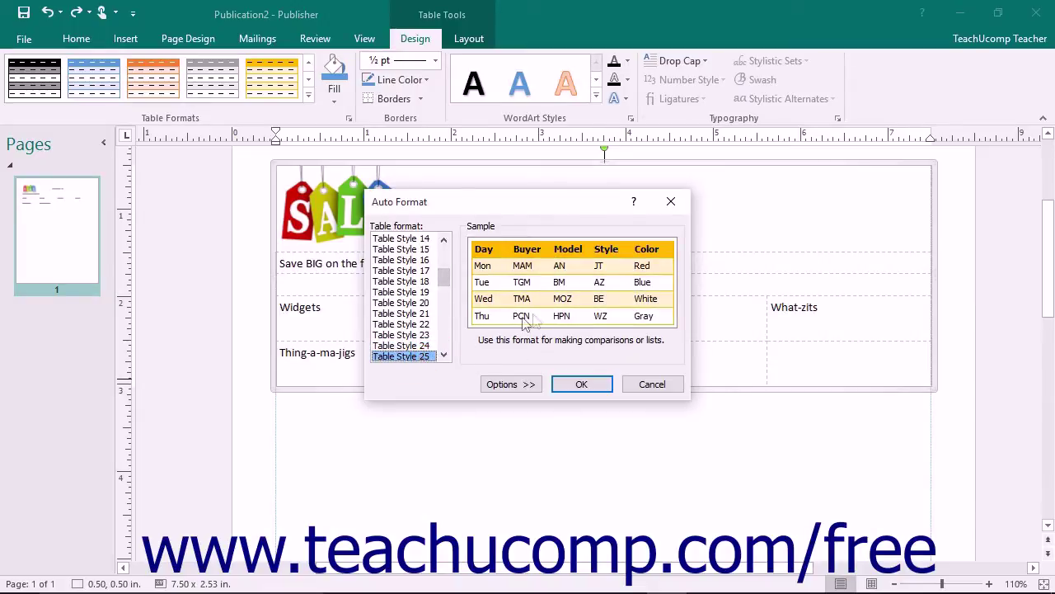
click(504, 383)
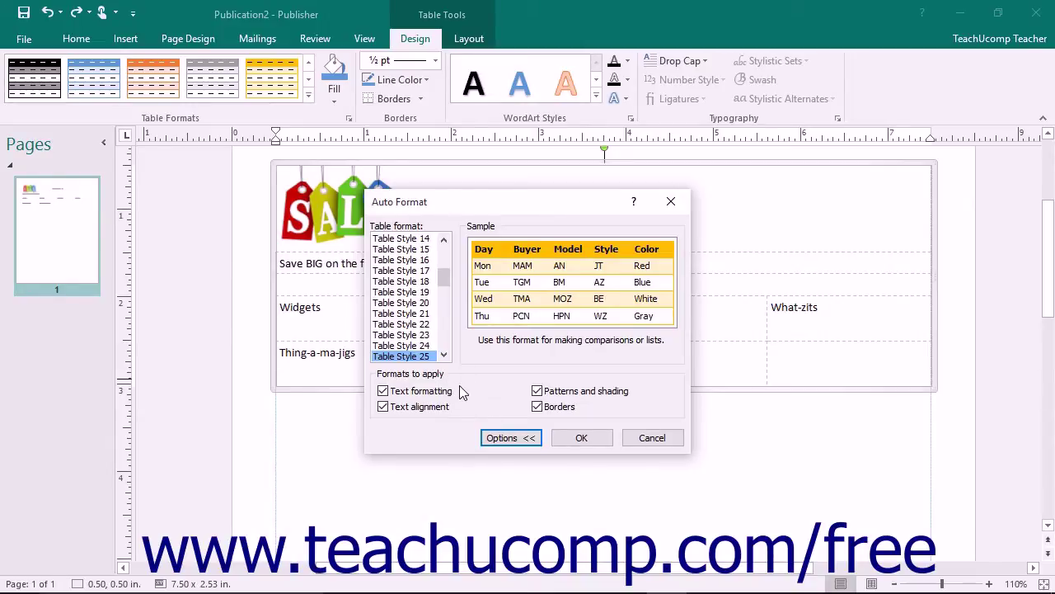
click(554, 406)
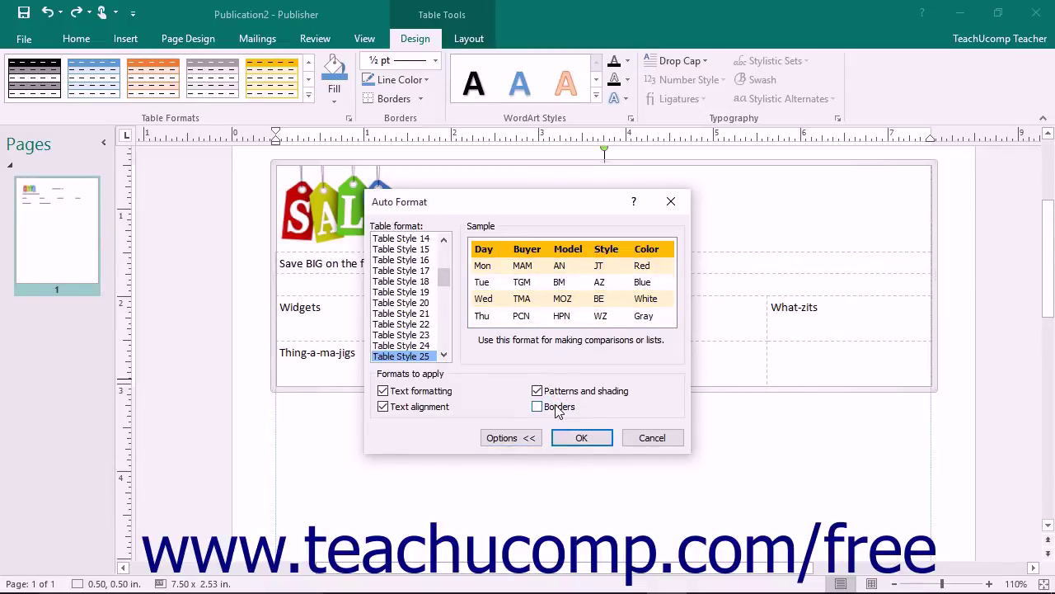
click(566, 438)
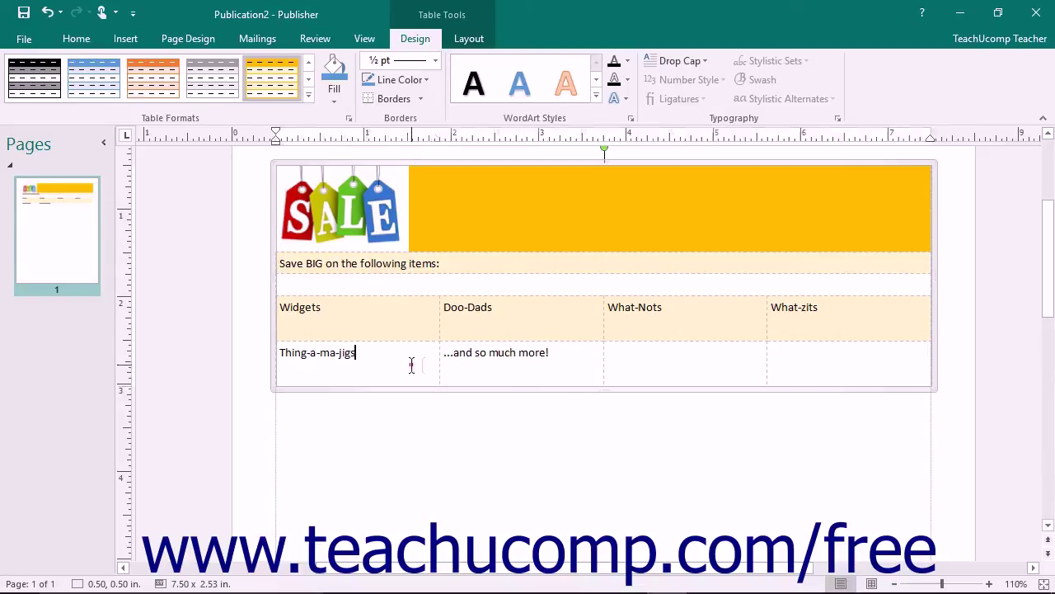
drag(413, 362, 789, 360)
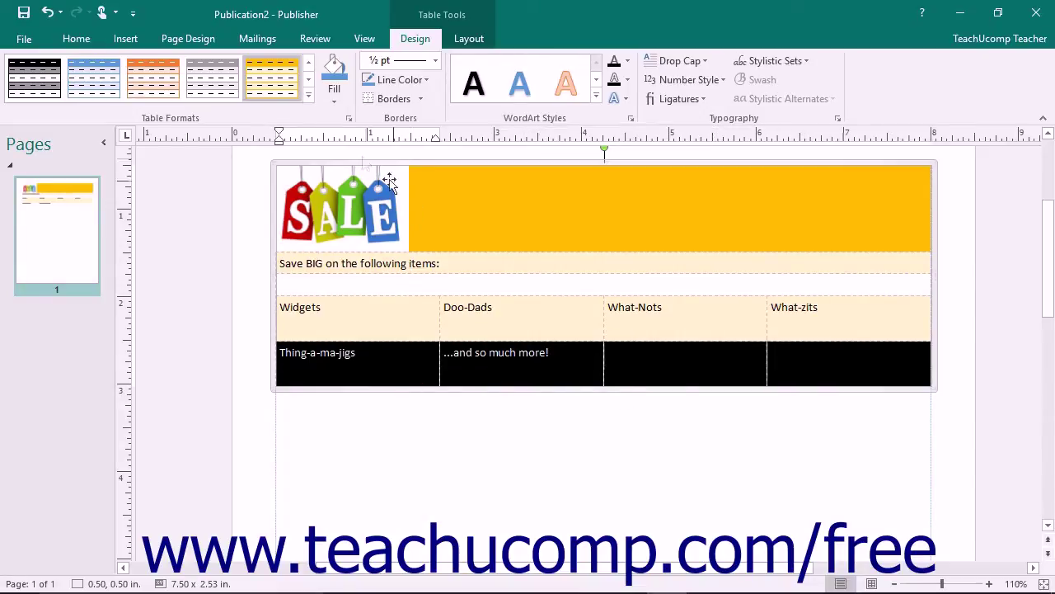
click(338, 100)
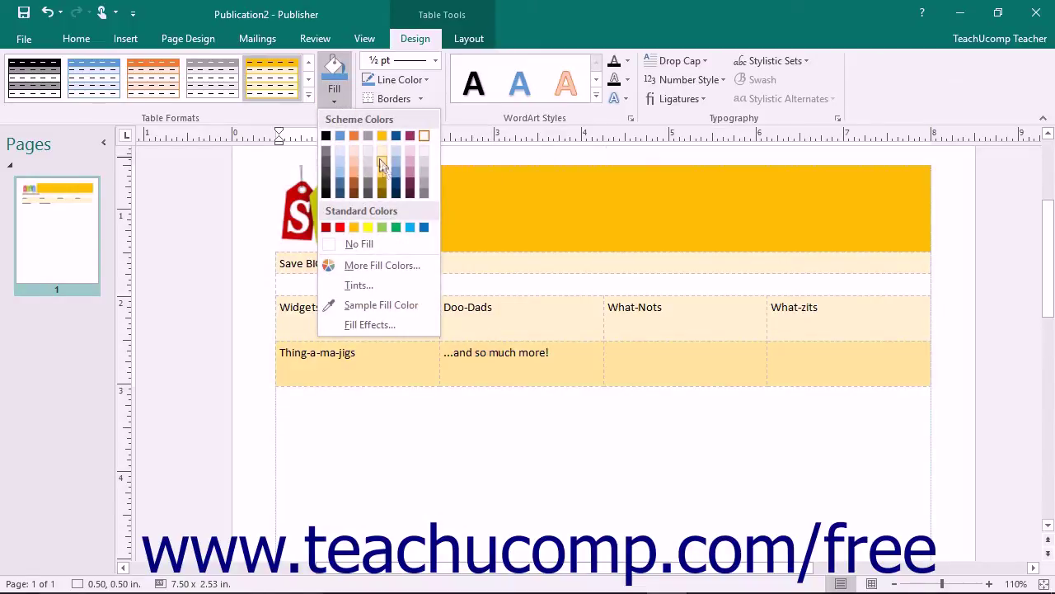
click(375, 266)
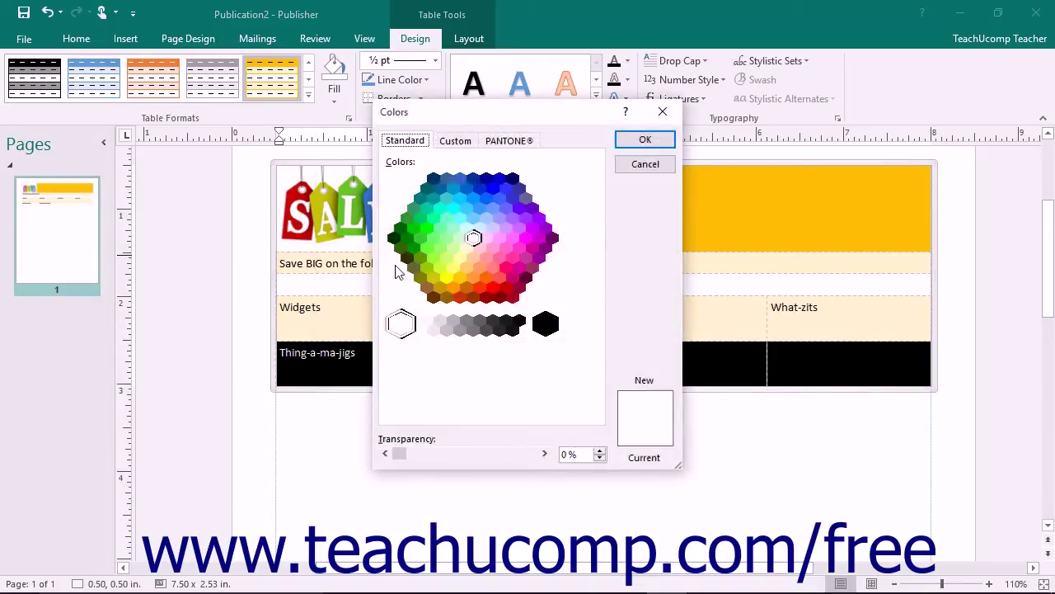
click(645, 140)
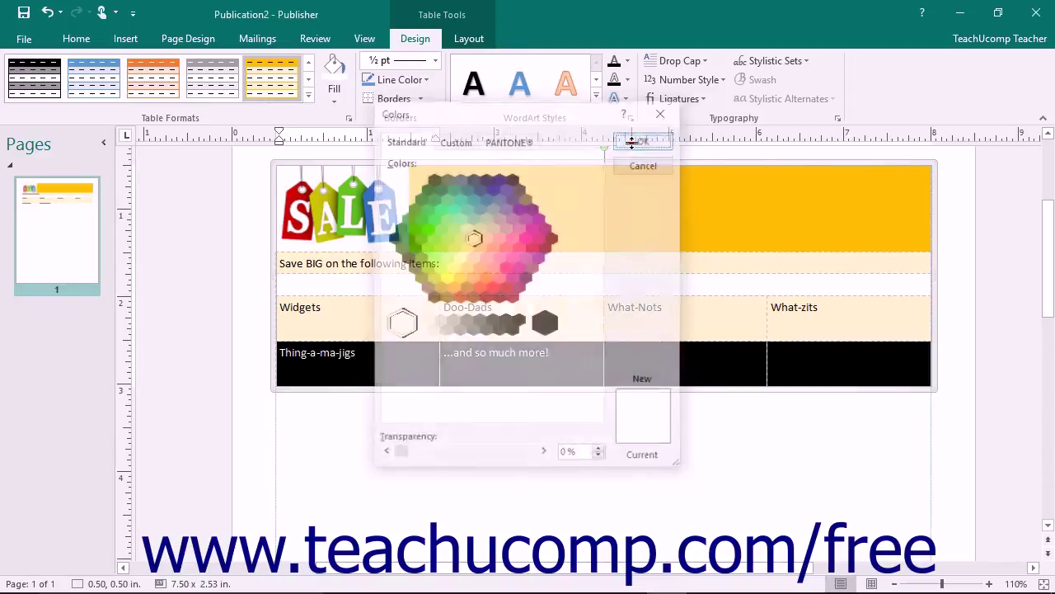
Fill the bottom row with a colour sampled from the SALE image.
click(337, 99)
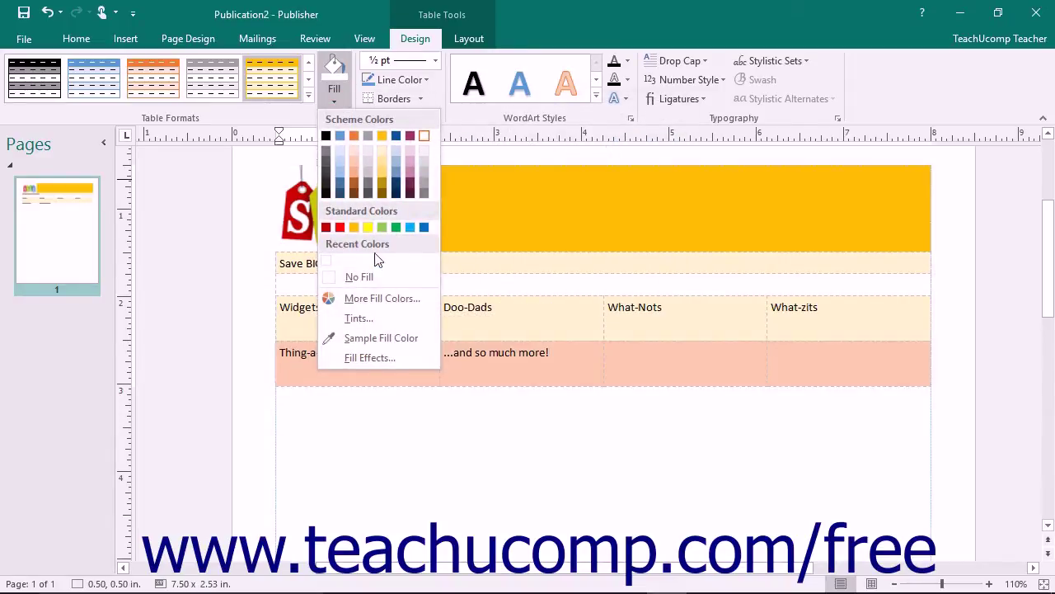
click(390, 340)
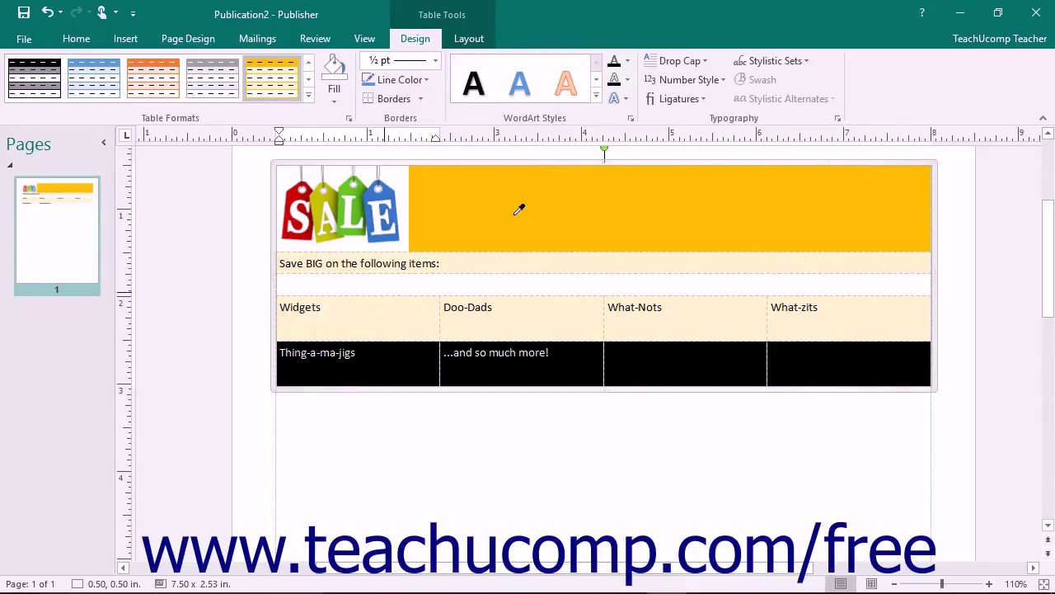
click(318, 206)
click(353, 315)
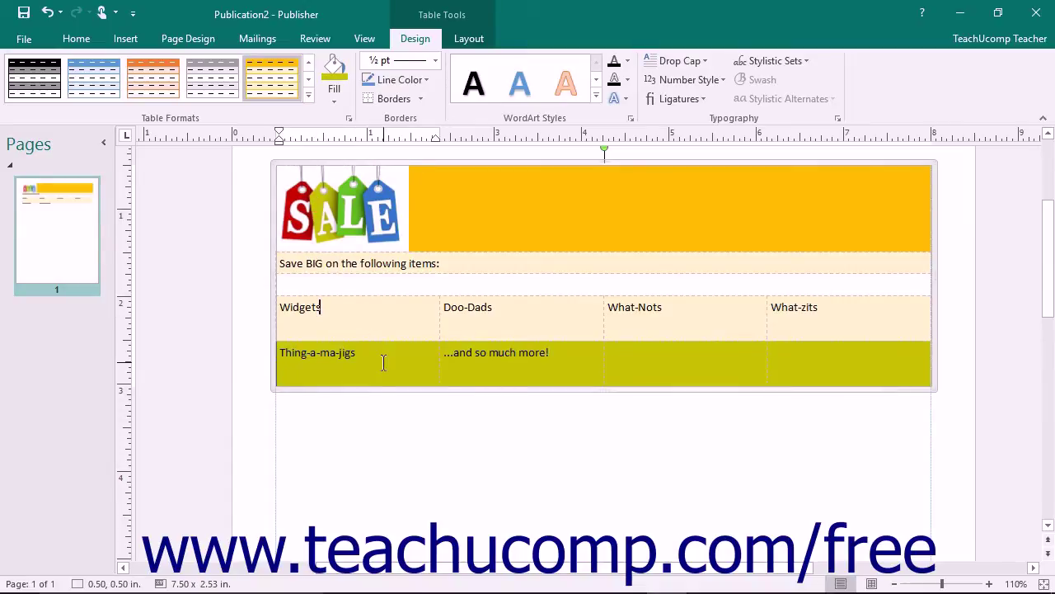
Change the bottom row's fill to a 40% tint of the yellow-green.
drag(384, 361, 781, 357)
click(333, 101)
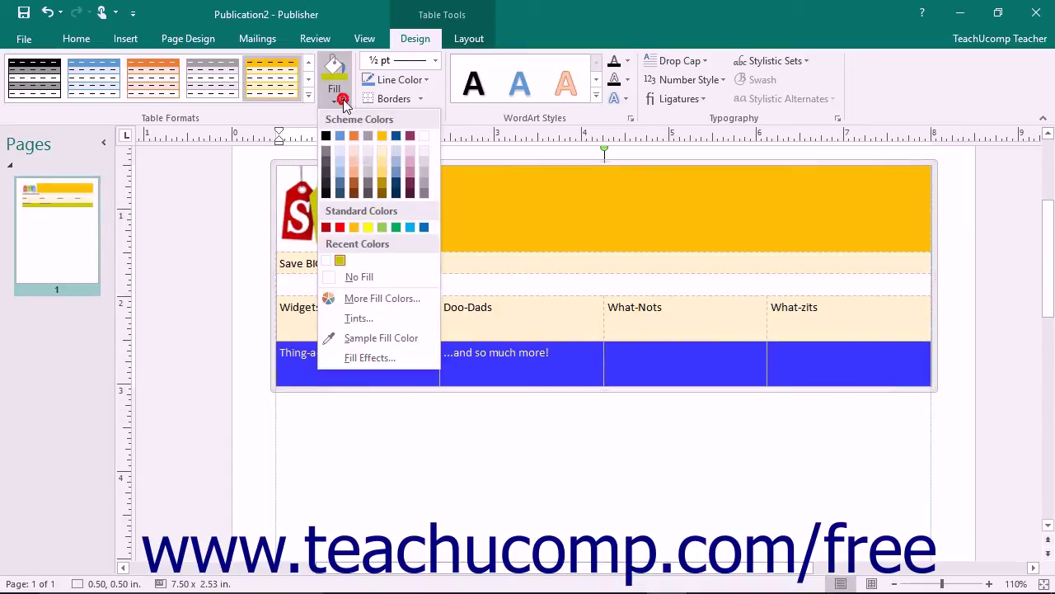
click(360, 318)
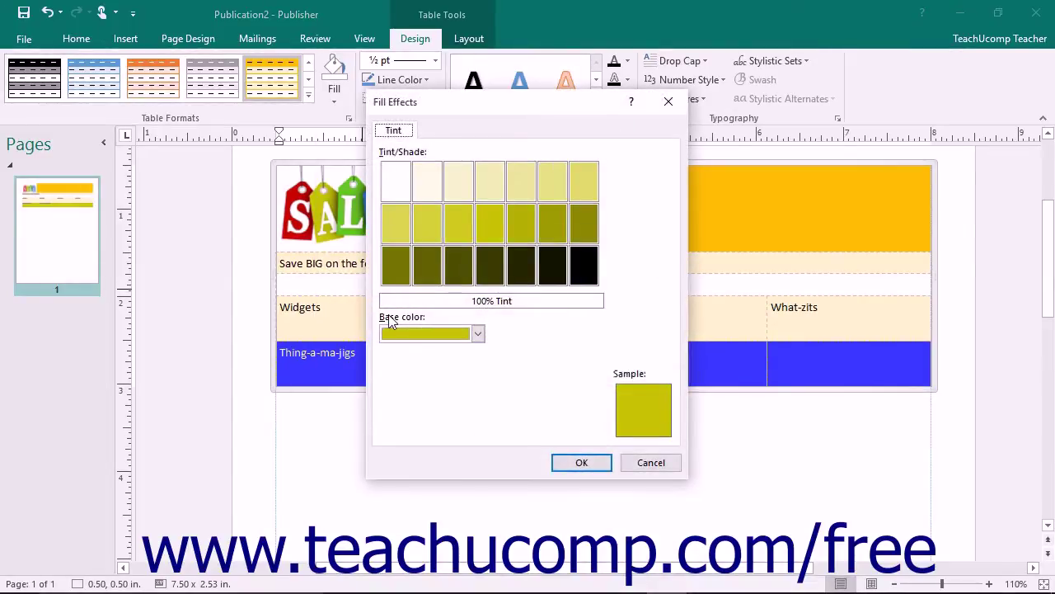
click(518, 190)
click(582, 463)
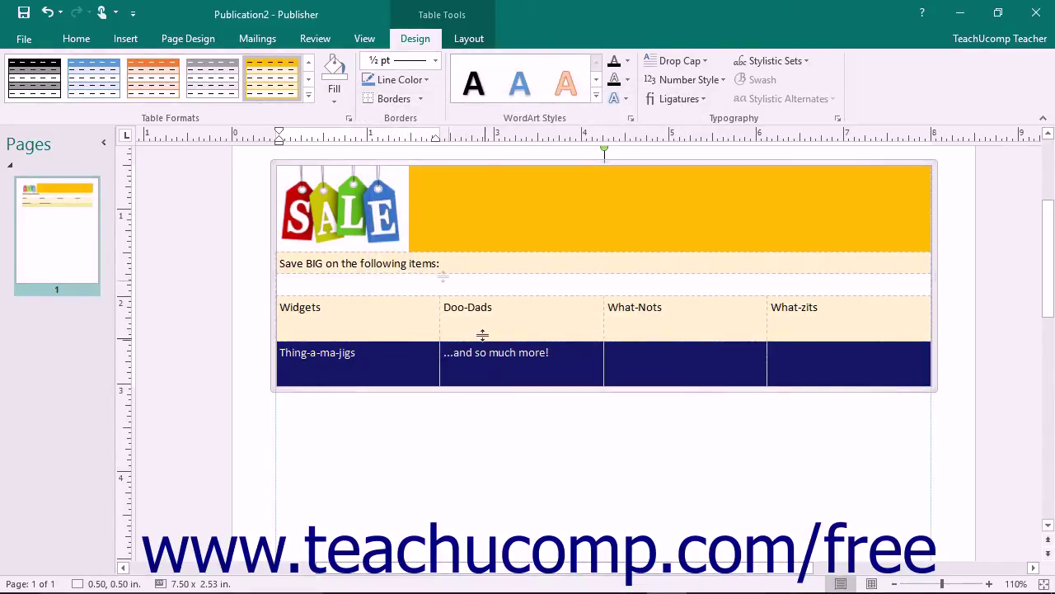
Set the bottom row to No Fill and click into the Widgets cell.
click(333, 101)
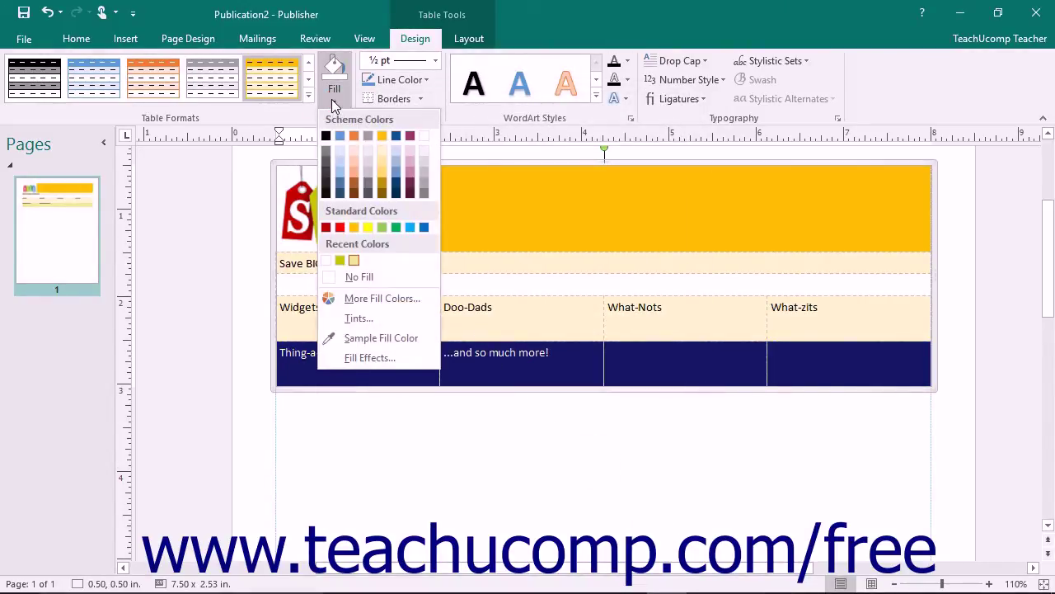
click(355, 277)
click(381, 321)
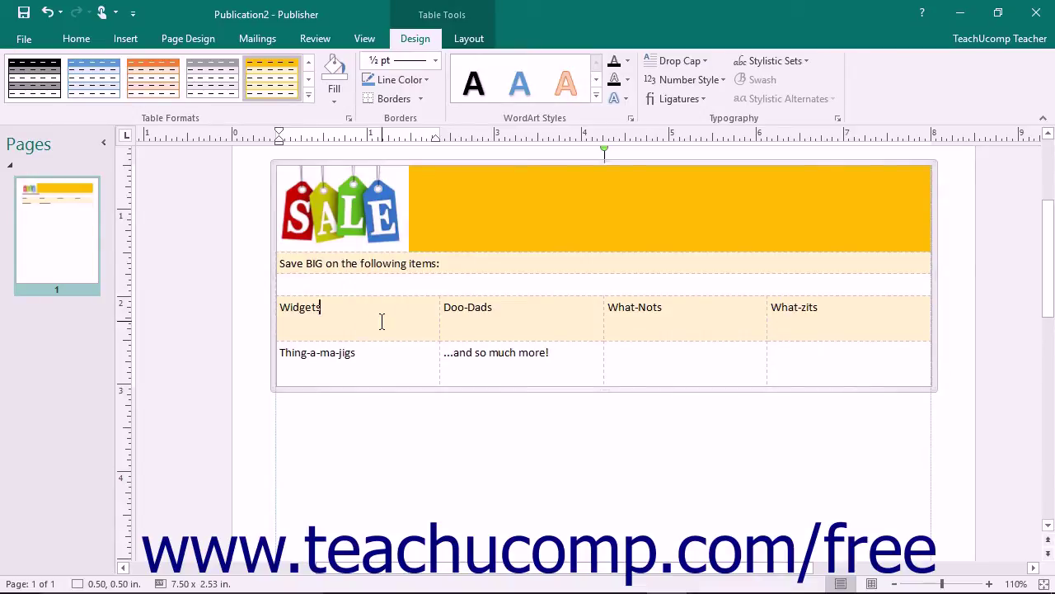
Give all the item cells 3 pt yellow borders on every side.
drag(368, 309, 793, 350)
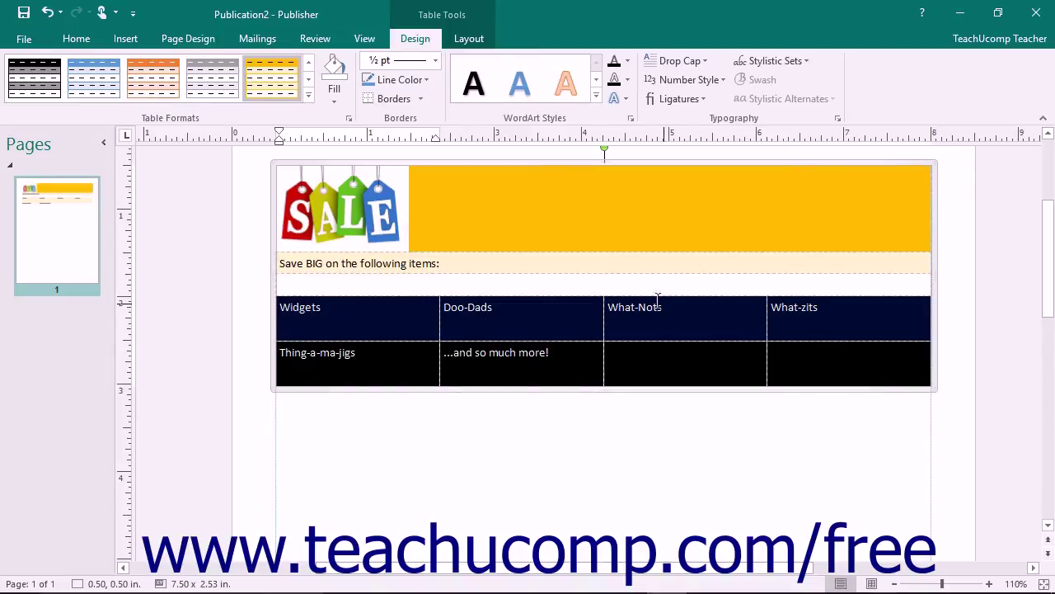
click(435, 65)
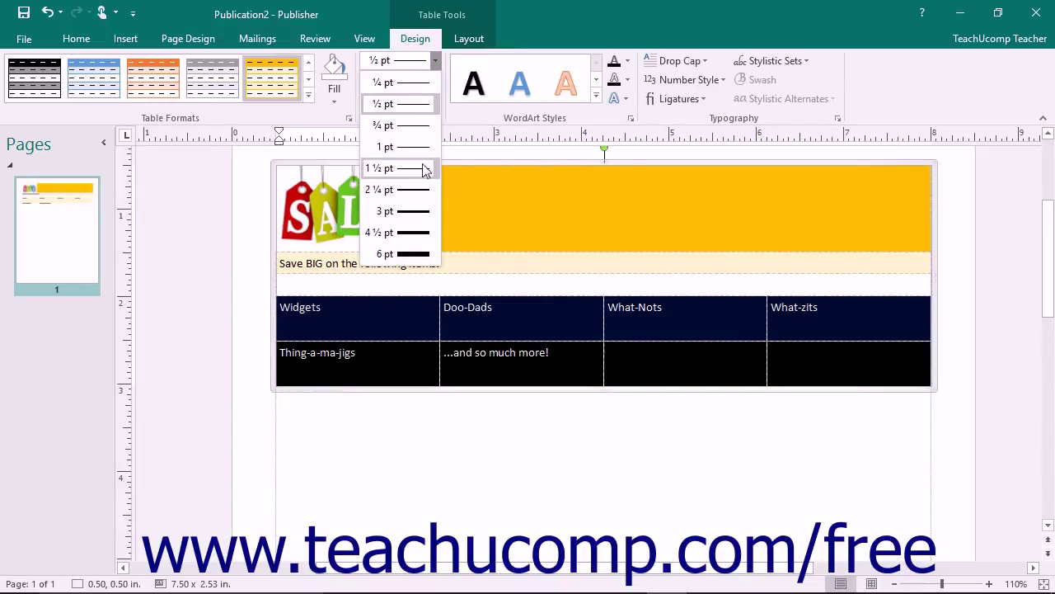
click(419, 211)
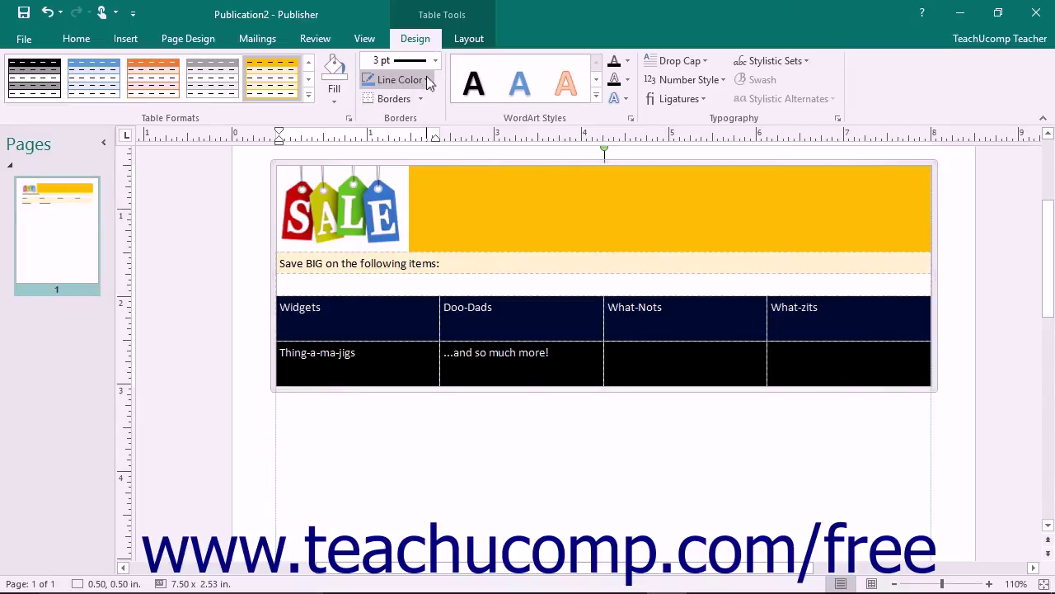
click(427, 80)
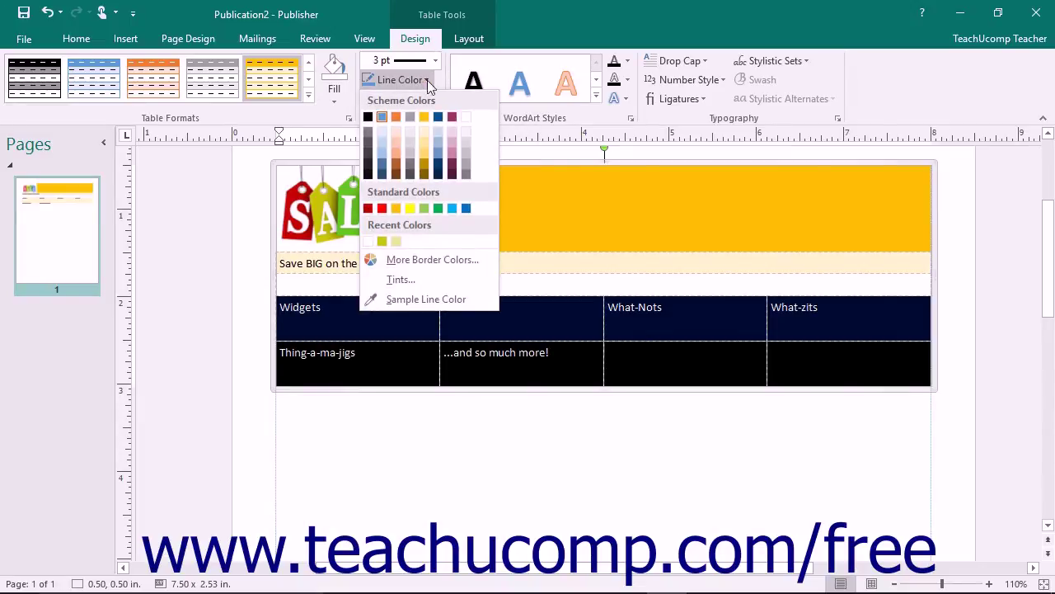
click(415, 205)
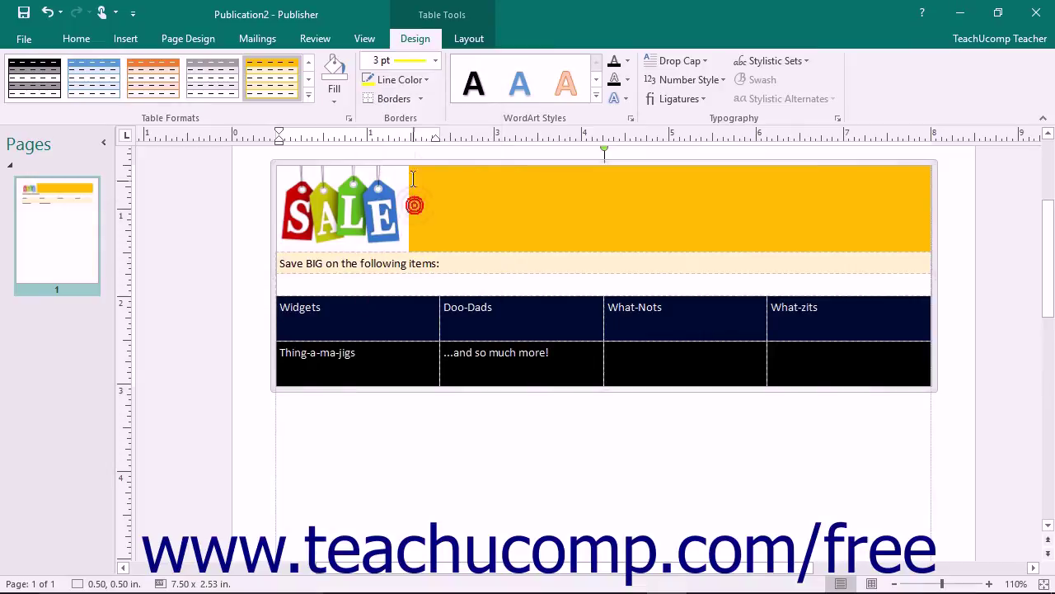
click(422, 100)
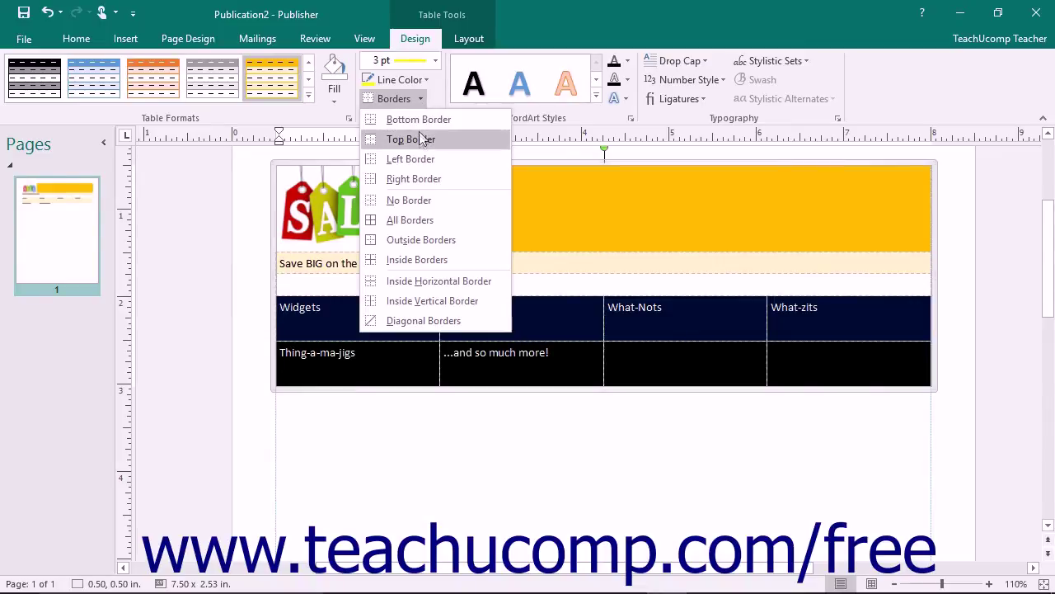
click(427, 219)
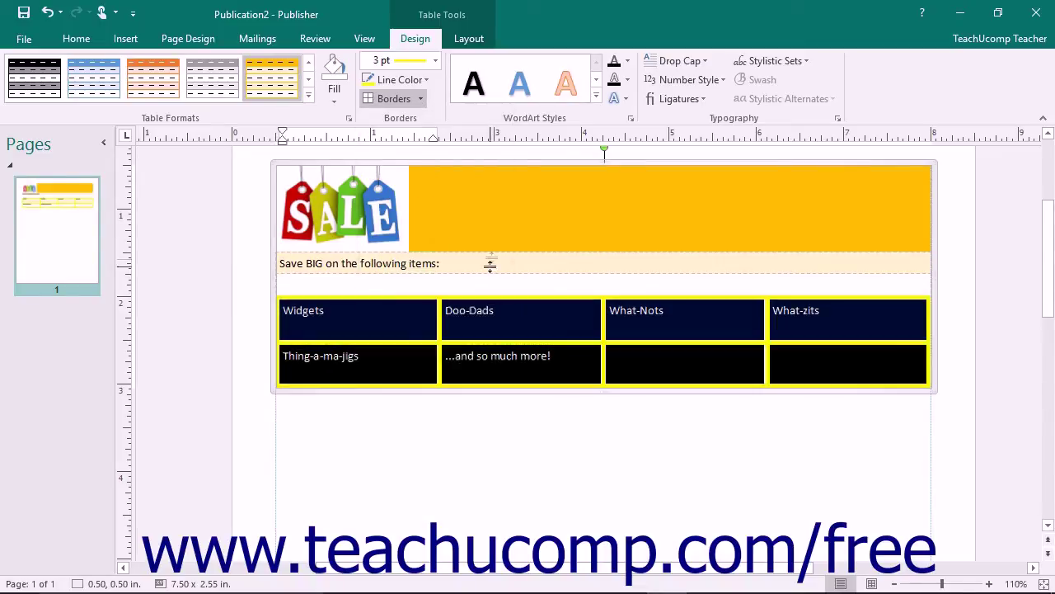
On Table Tools Layout, browse the Wrap Text, Bring Forward and Send Backward menus.
click(476, 39)
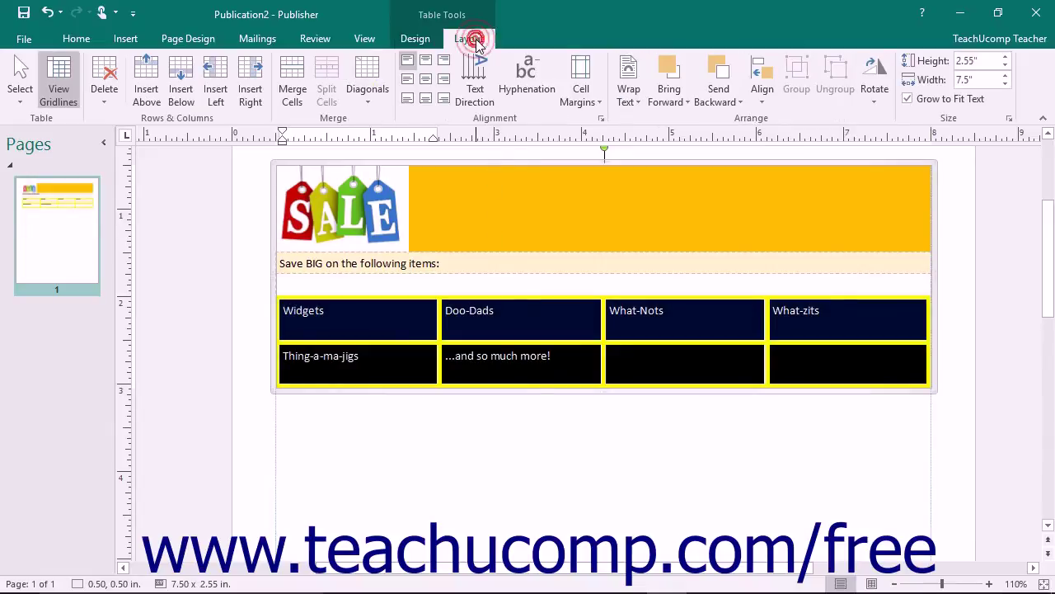
click(751, 121)
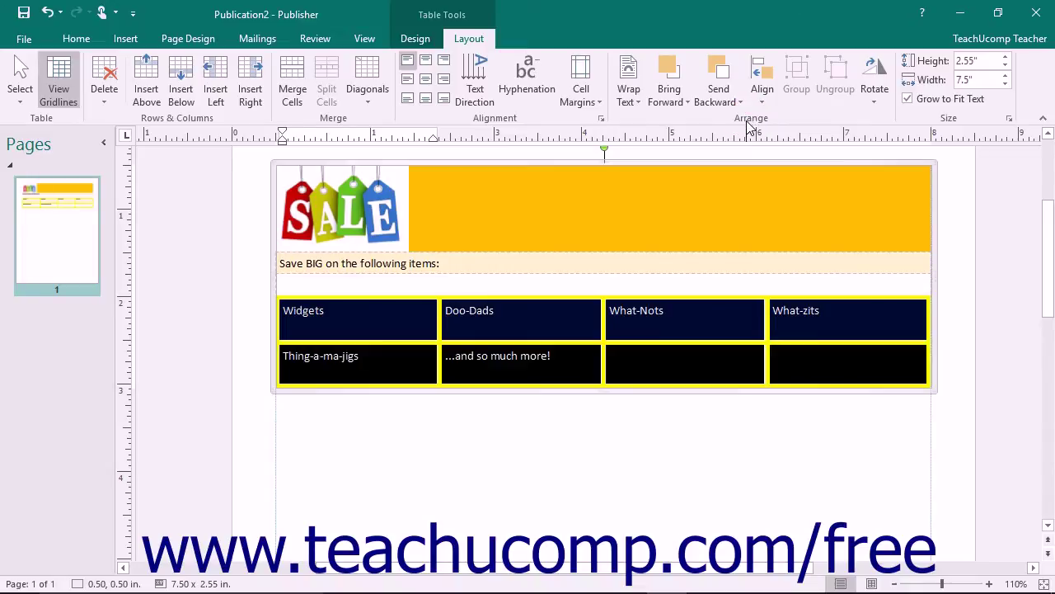
click(636, 102)
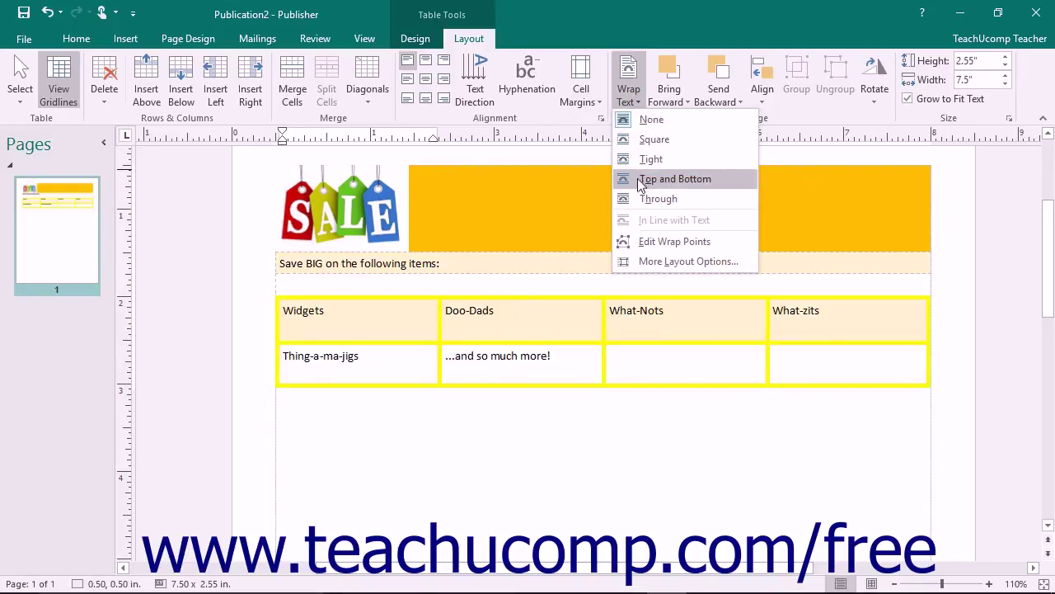
click(633, 102)
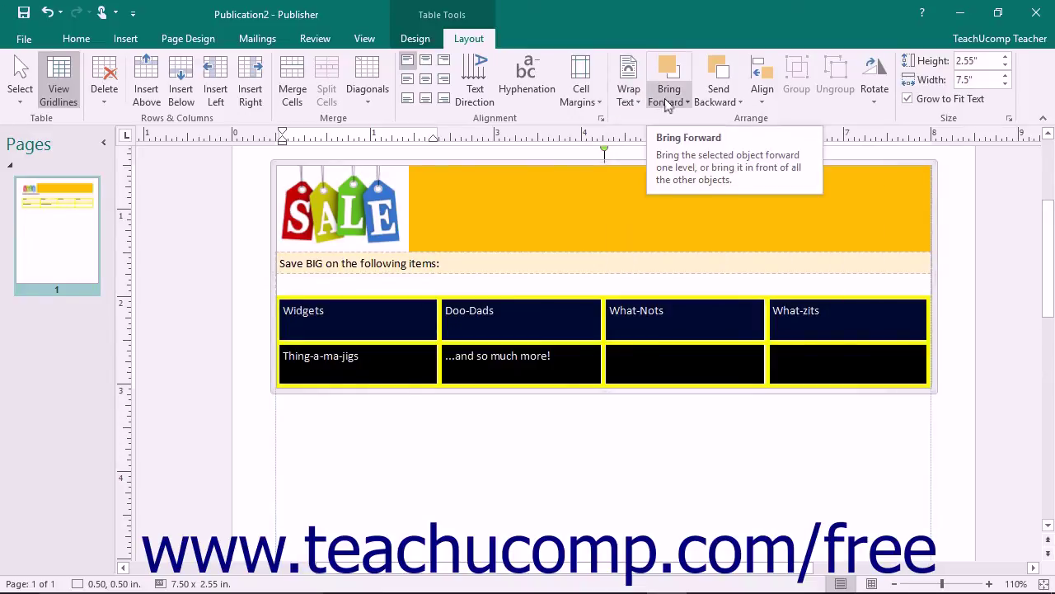
click(668, 102)
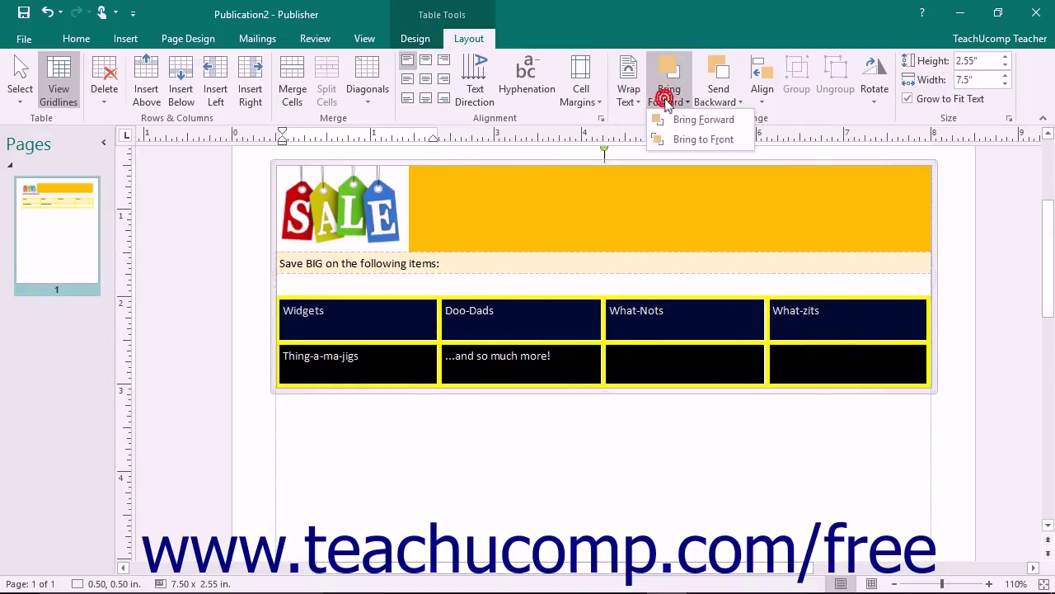
click(717, 103)
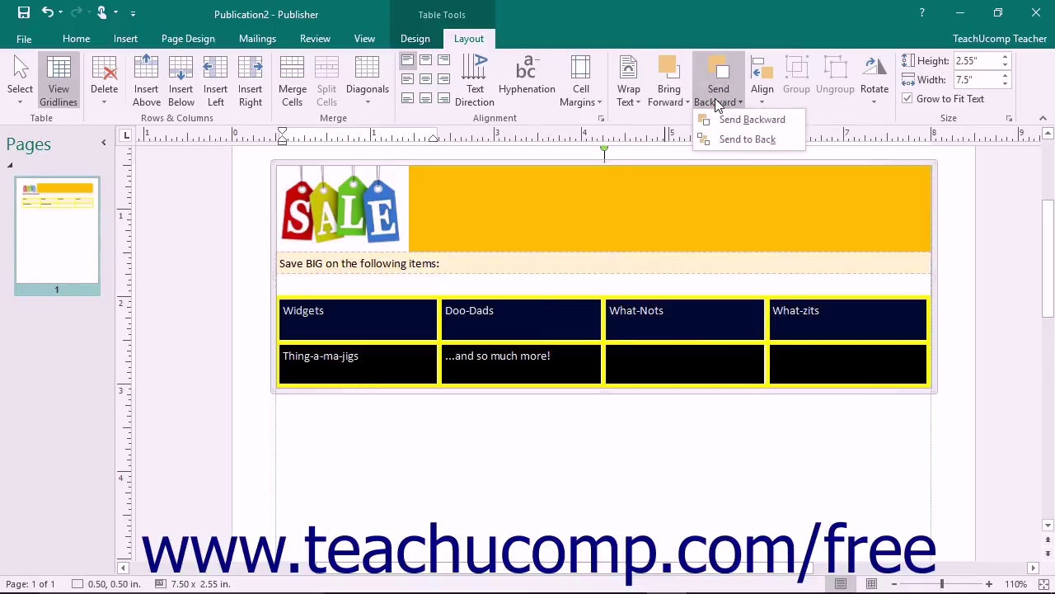
click(714, 99)
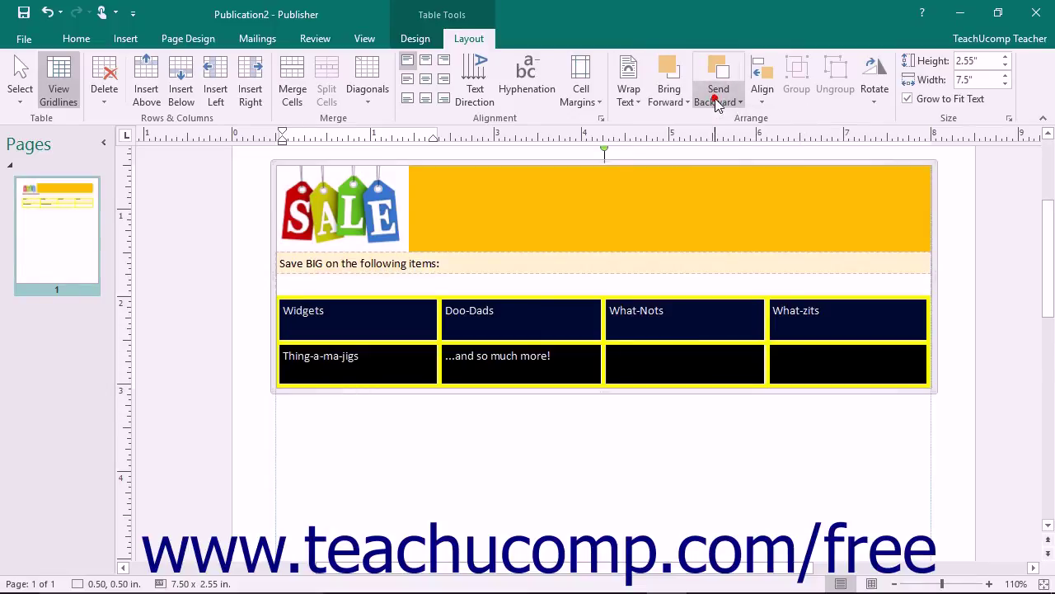
Look through the Align and Rotate menus without changing the table.
click(757, 100)
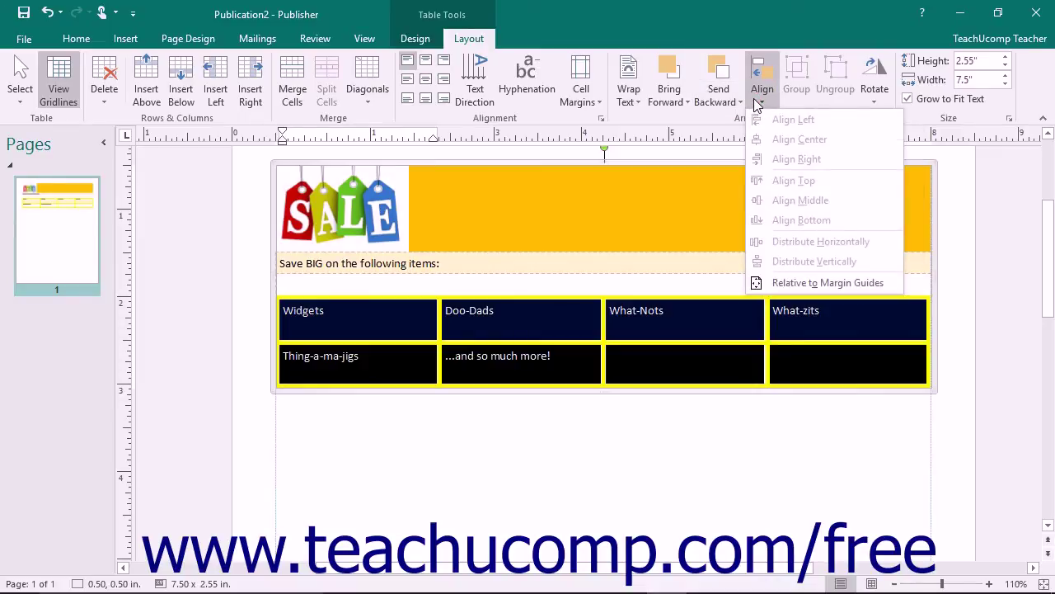
click(755, 101)
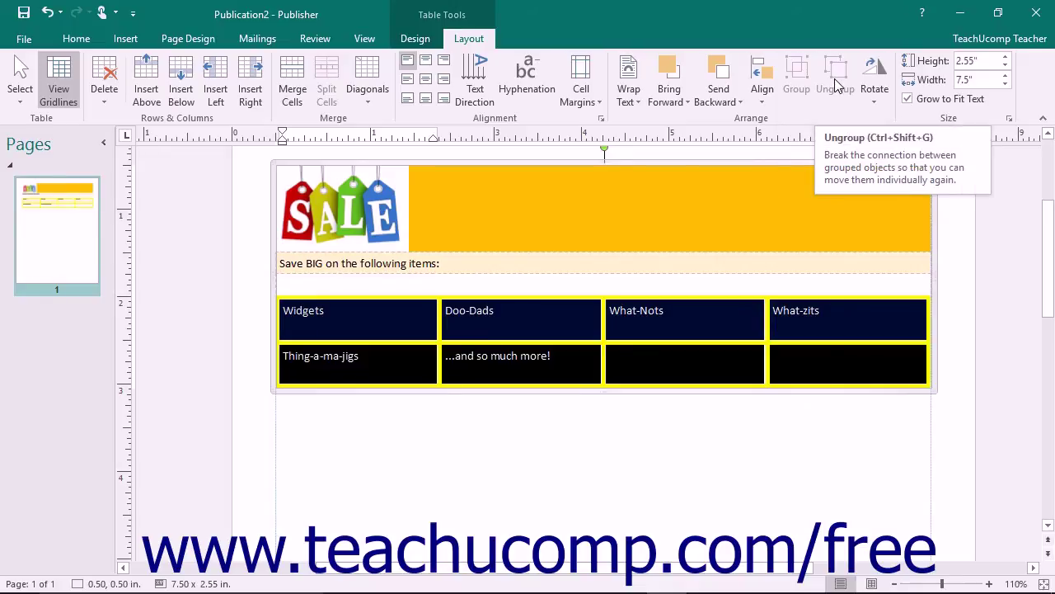
click(872, 92)
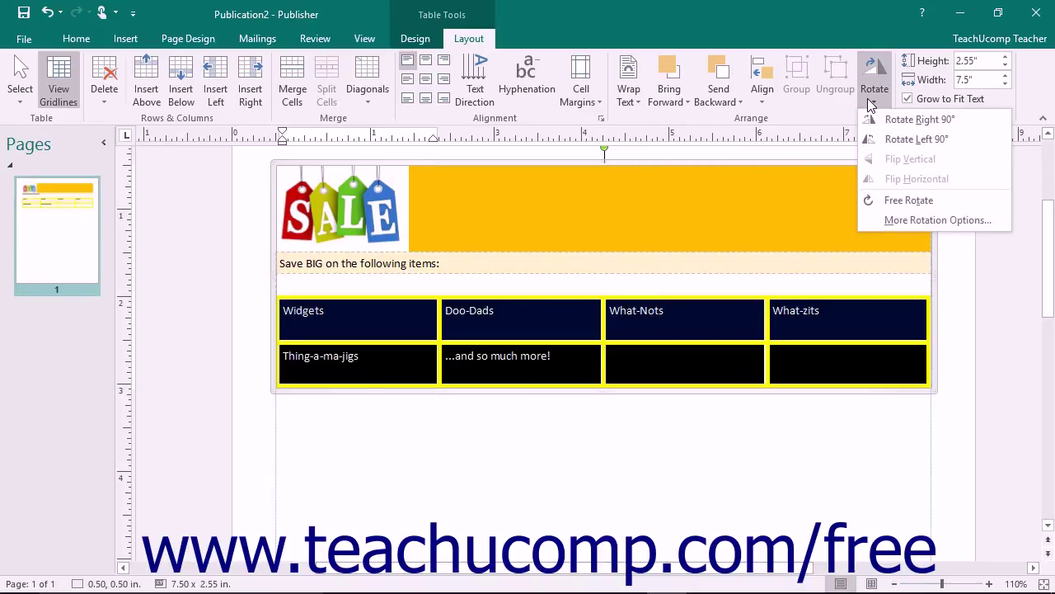
click(871, 102)
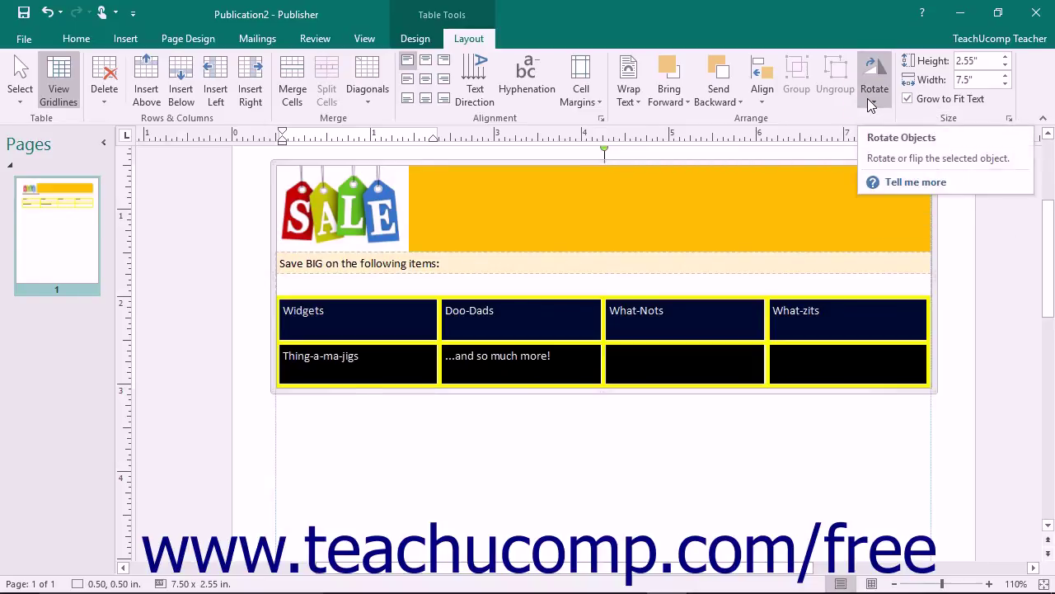
click(946, 122)
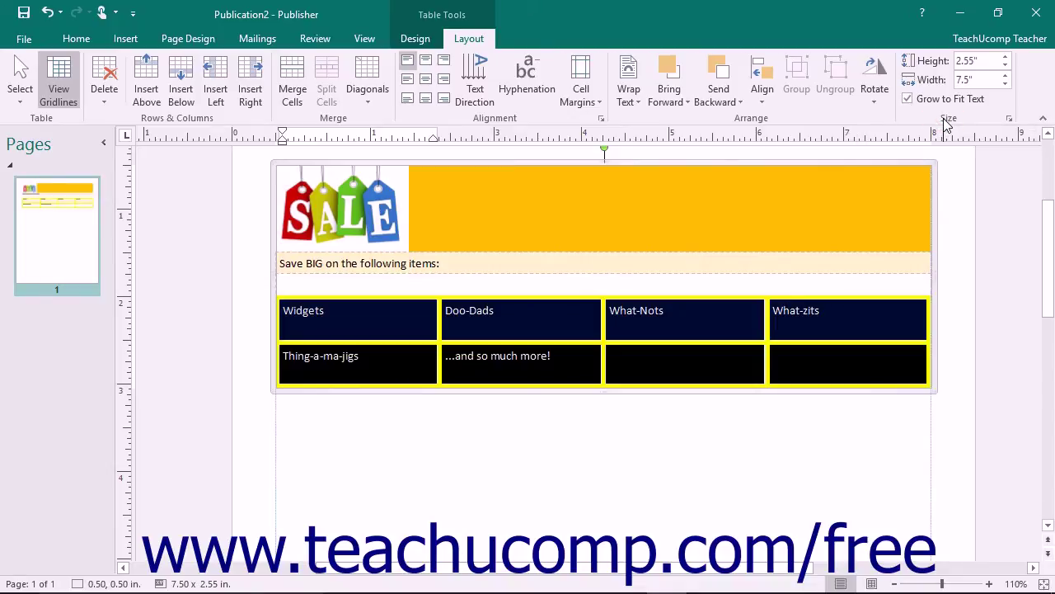
click(965, 62)
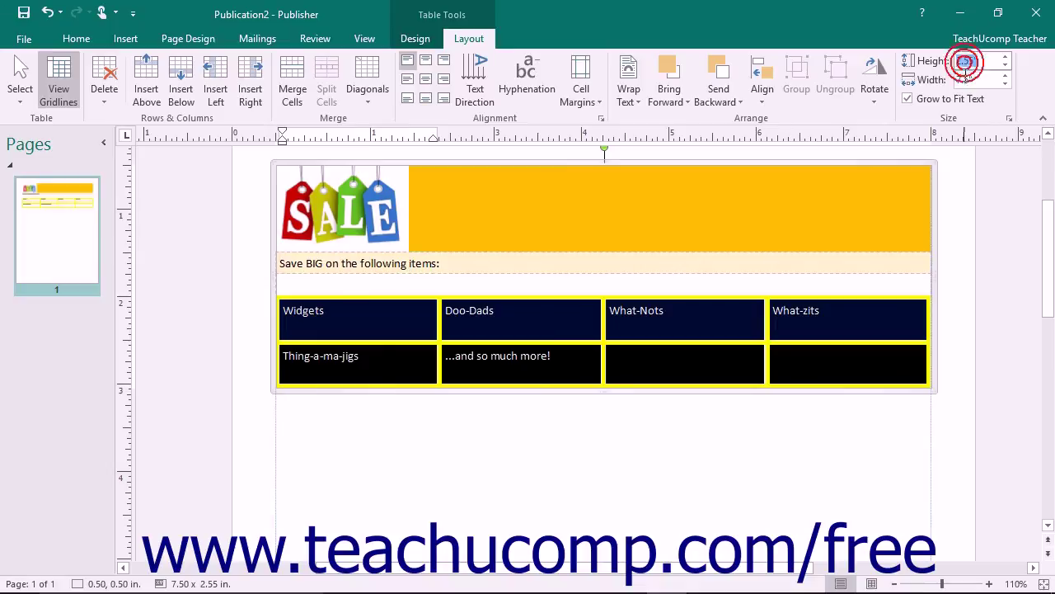
click(965, 80)
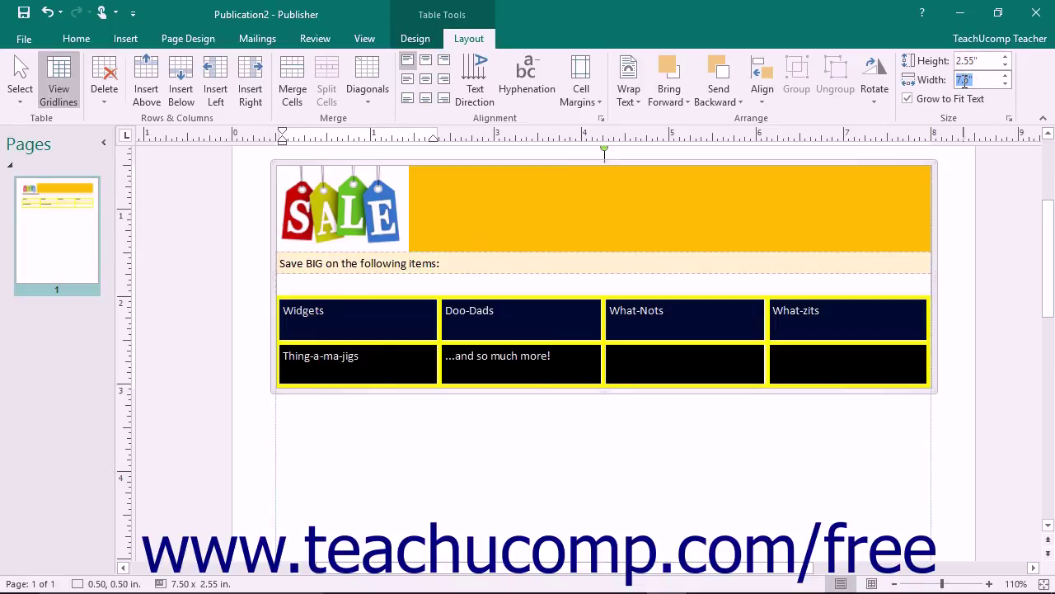